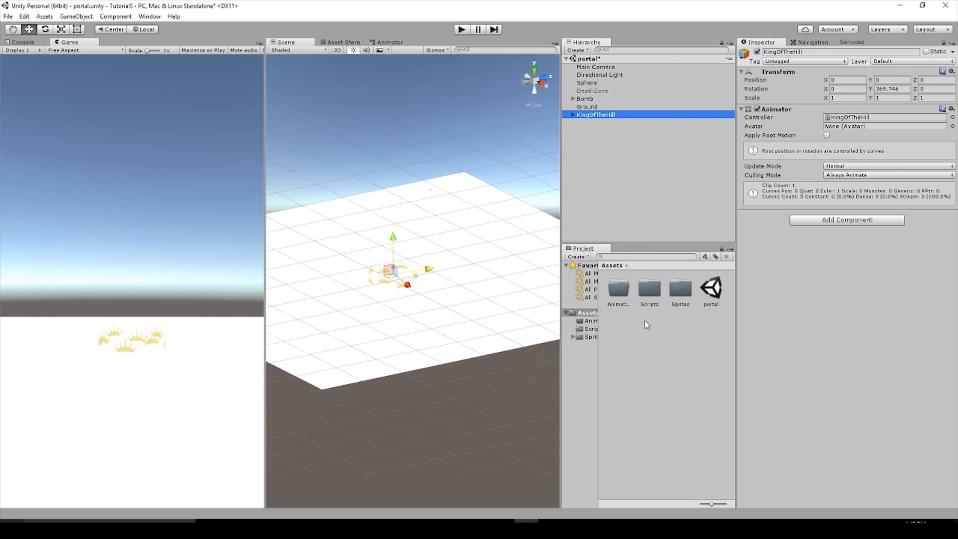
- Create a folder named Prefabs in the project's Assets
left_click(645, 325)
left_click(573, 115)
left_click(573, 115)
right_click(648, 331)
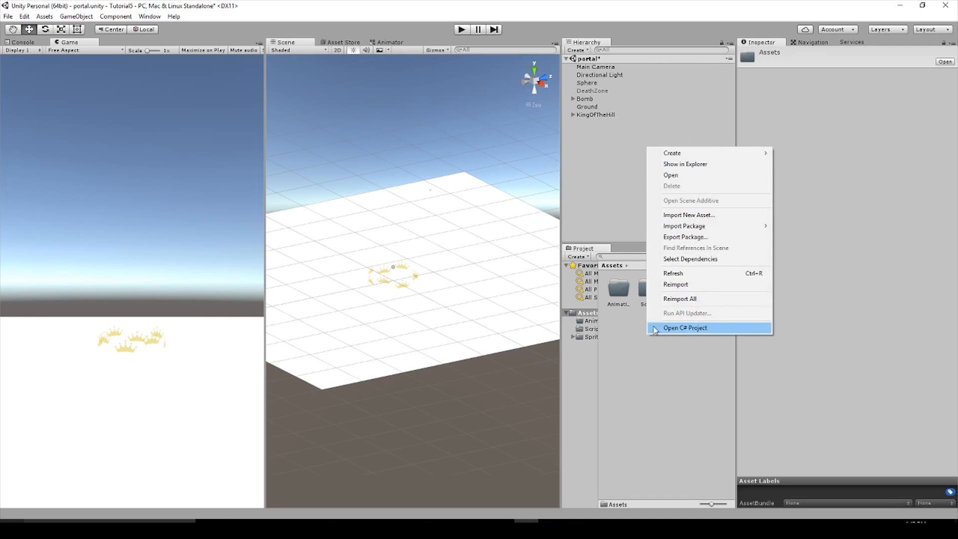
mouse_move(673, 153)
left_click(636, 154)
type("F")
type("refabs")
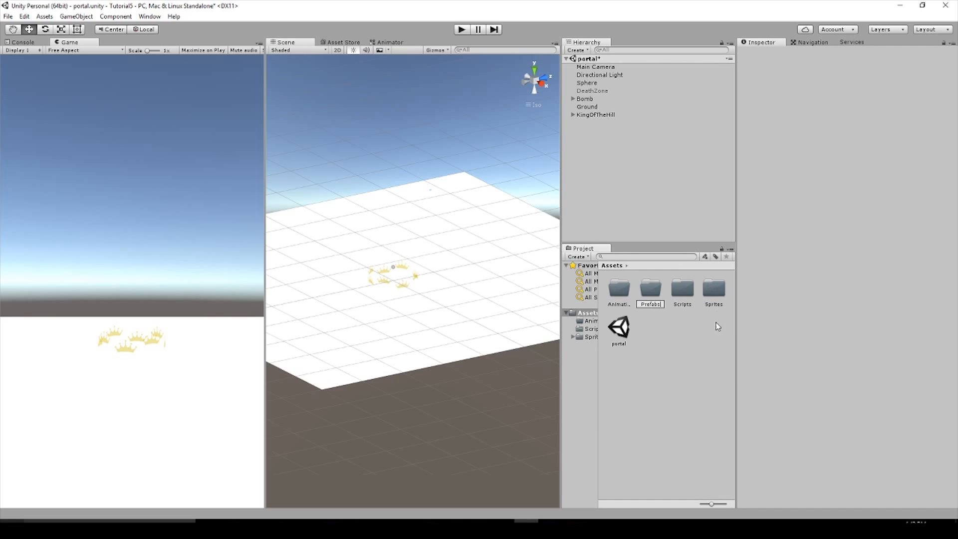
key("Return")
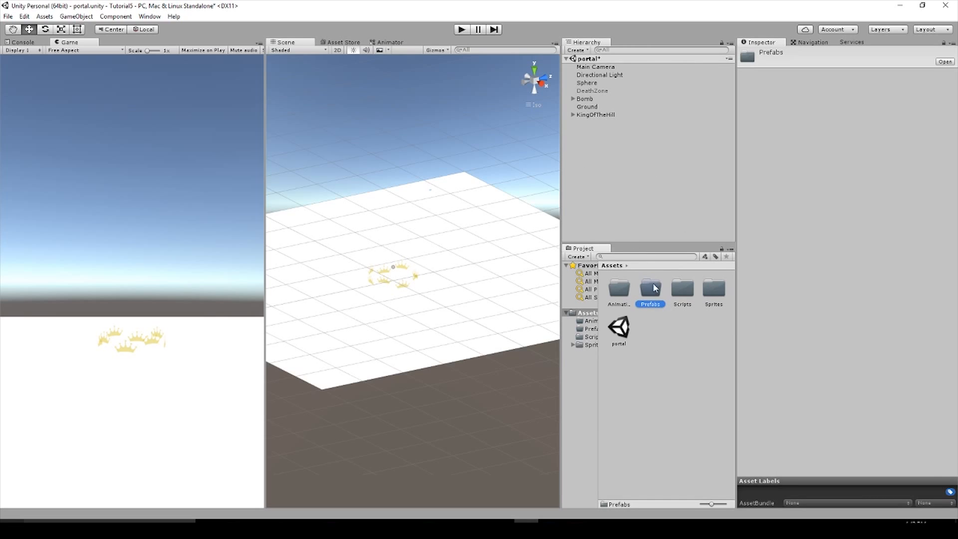
- Save the KingOfTheHill object as a prefab in the Prefabs folder and add two instances of it to the scene
double_click(655, 292)
left_click_drag(599, 114, 631, 290)
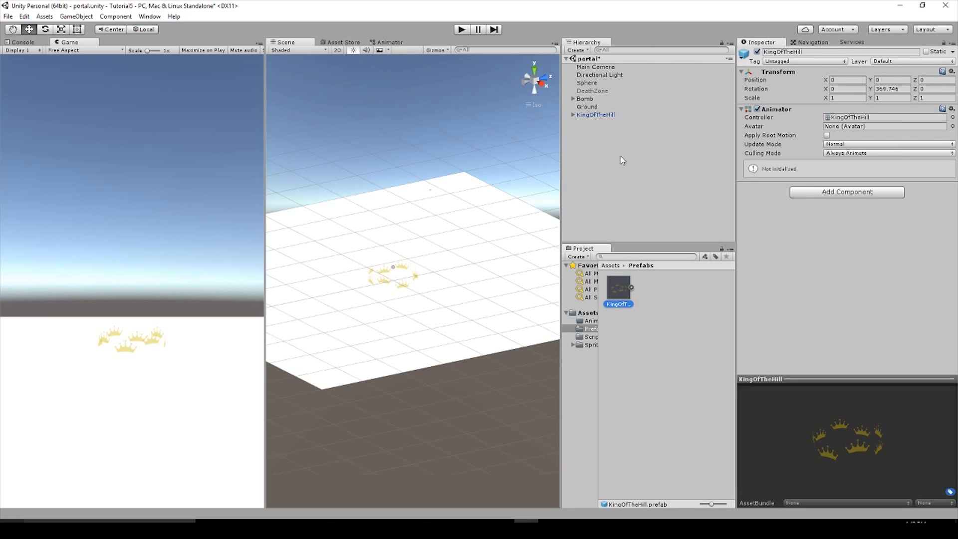
left_click_drag(619, 287, 628, 204)
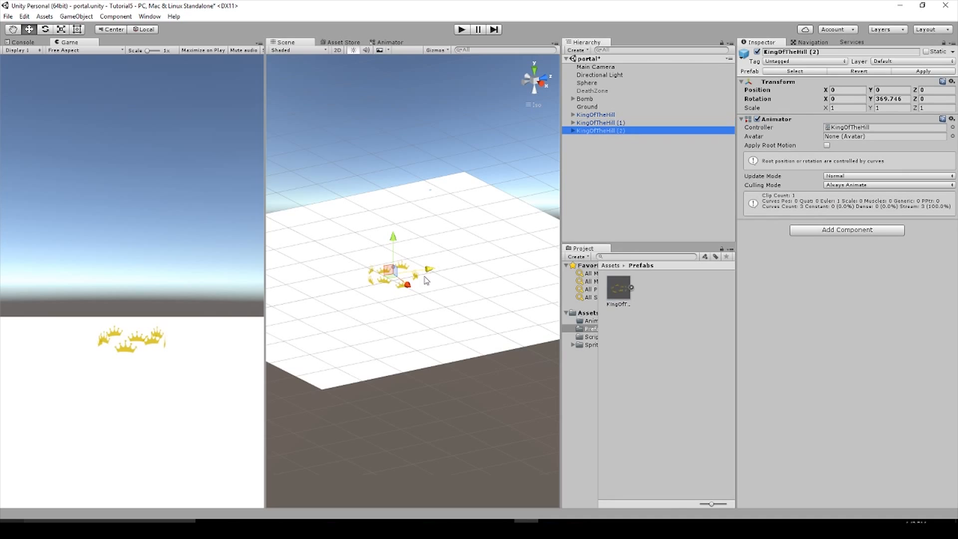
- Move KingOfTheHill (2) to about X 2.7, Z 15.1 and KingOfTheHill (1) to about X -21.5, Z 3.8
left_click_drag(429, 267, 497, 258)
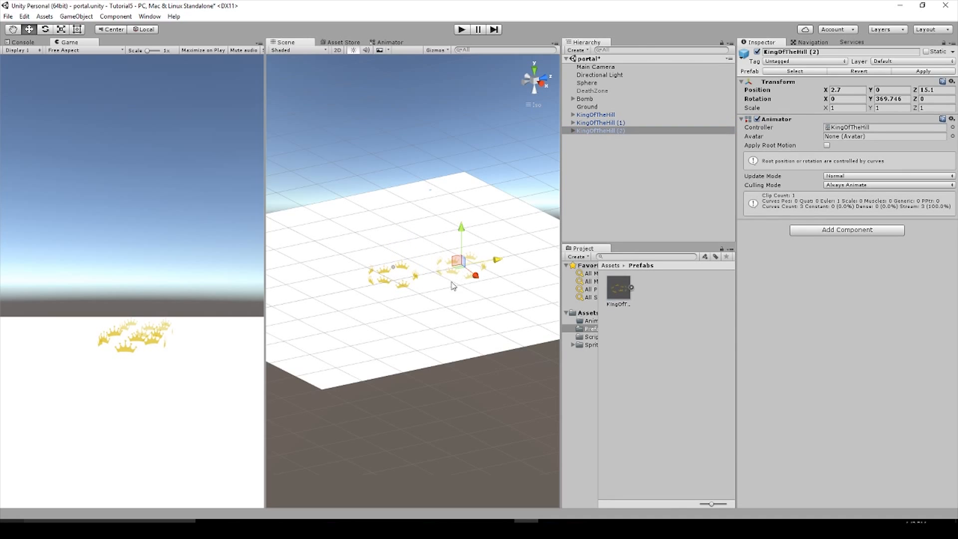
left_click(619, 124)
left_click_drag(400, 275, 350, 239)
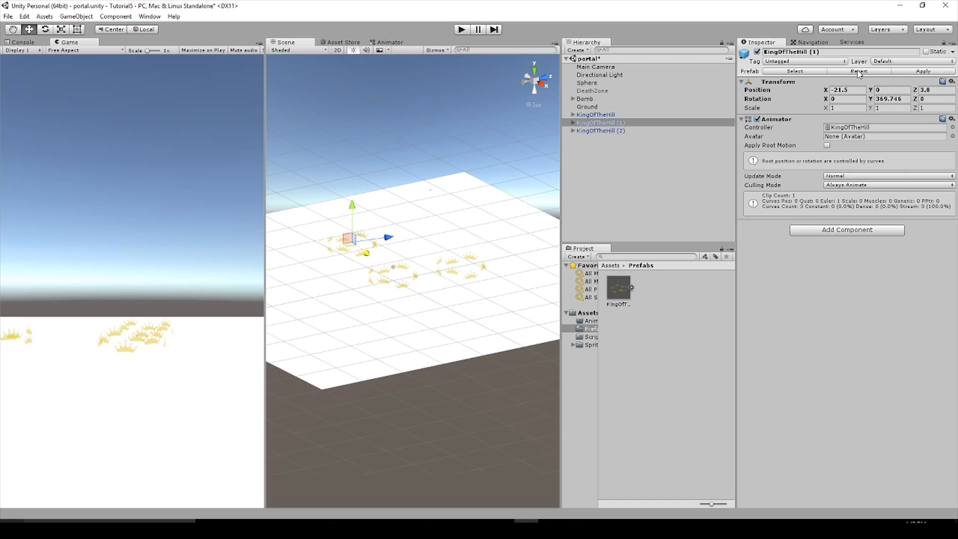
- Try a Y scale of 10 on the source KingOfTheHill prefab, and restore it to 1
left_click(793, 71)
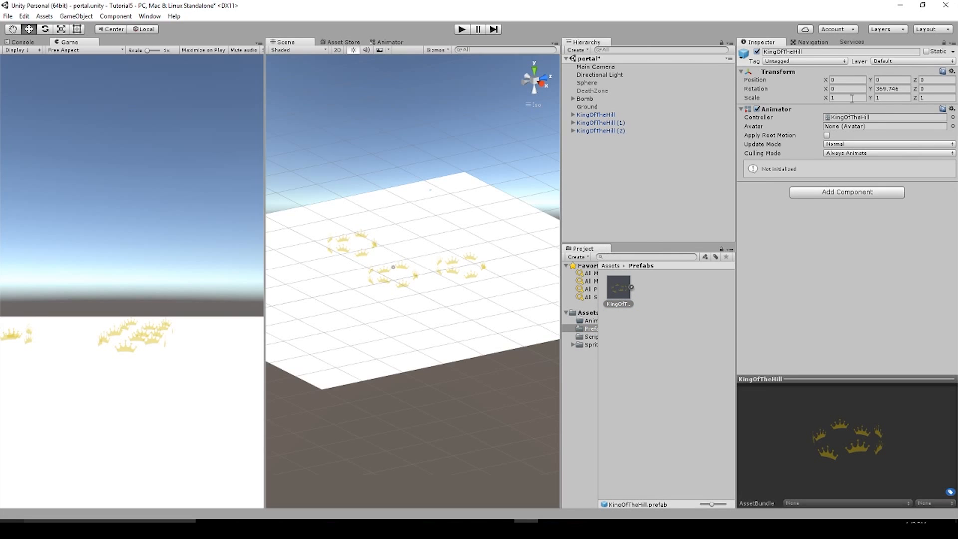
left_click(882, 97)
type("10")
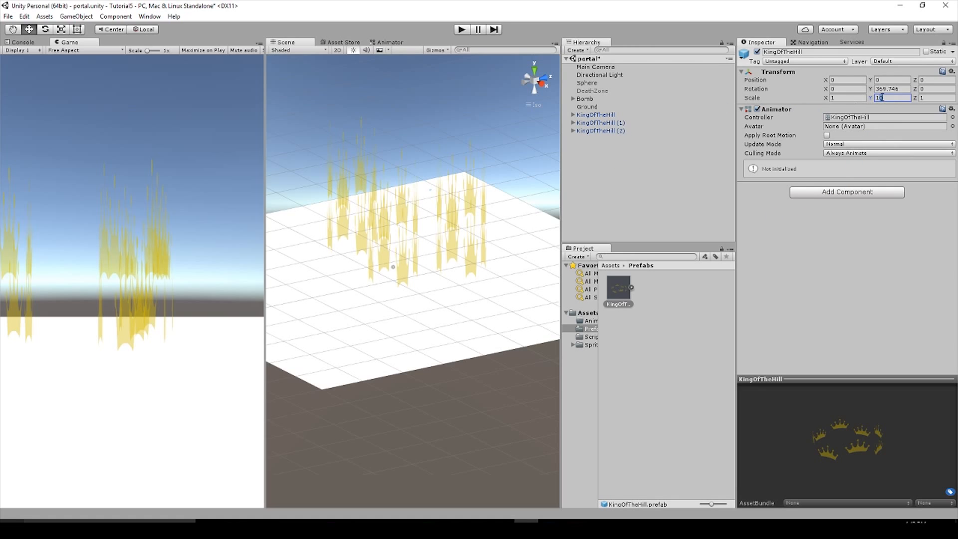
key("BackSpace")
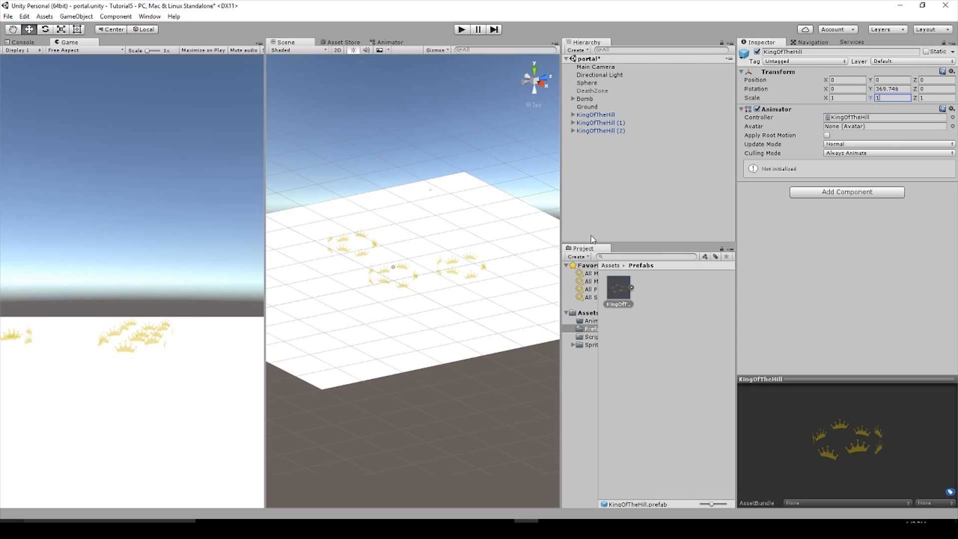
- Set the Y scale of only the KingOfTheHill (1) instance to 10 and play-test the scene
left_click(608, 125)
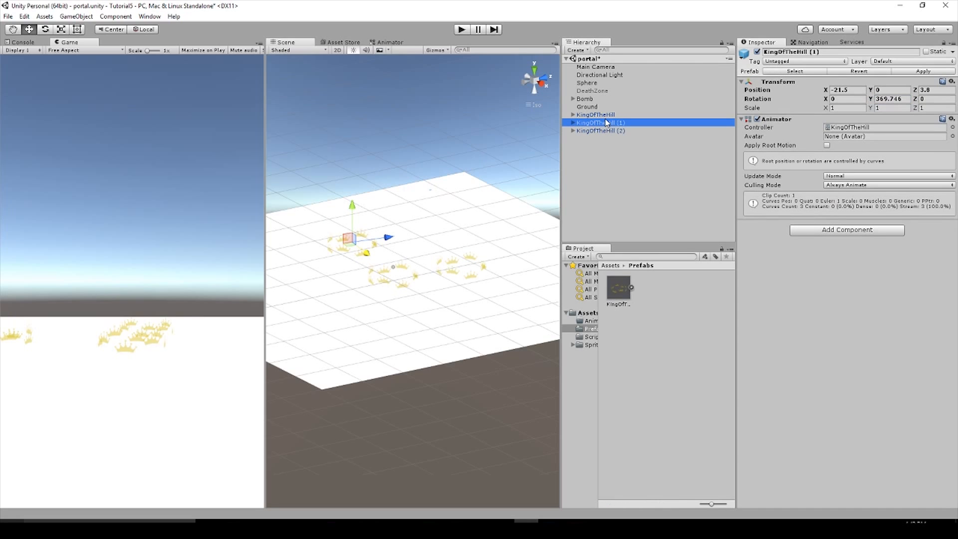
left_click(889, 107)
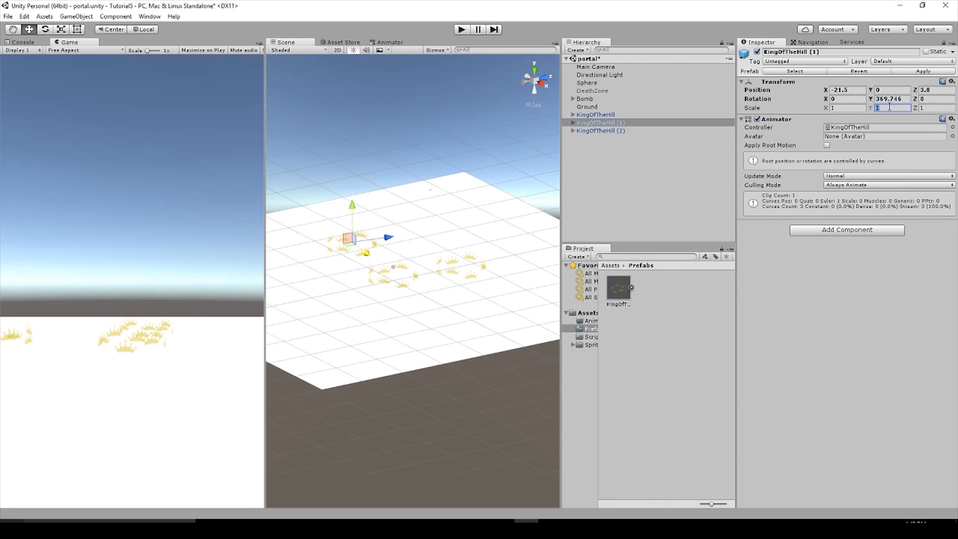
type("10")
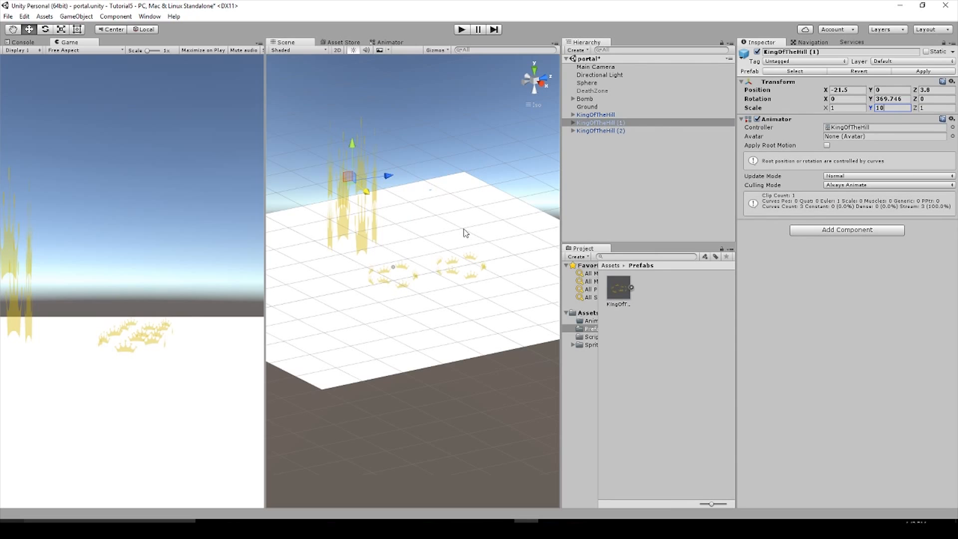
left_click(463, 31)
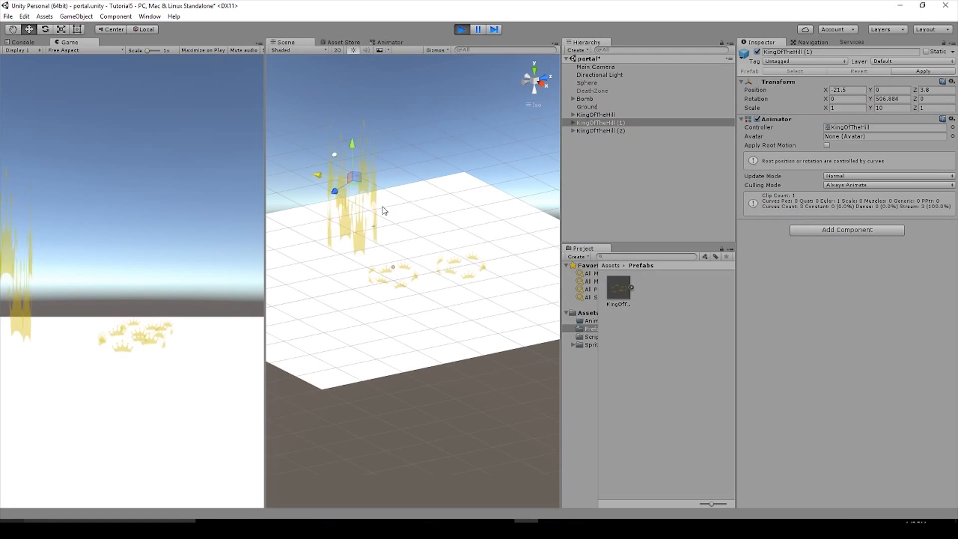
left_click(462, 29)
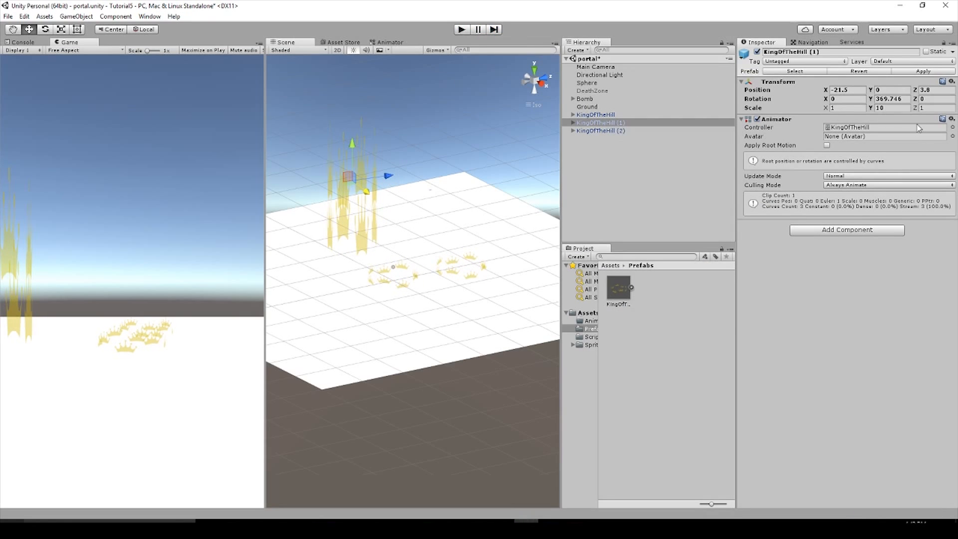
- Apply a Y scale of 10 from KingOfTheHill (1) to its prefab, and return the scale to 1
left_click(892, 108)
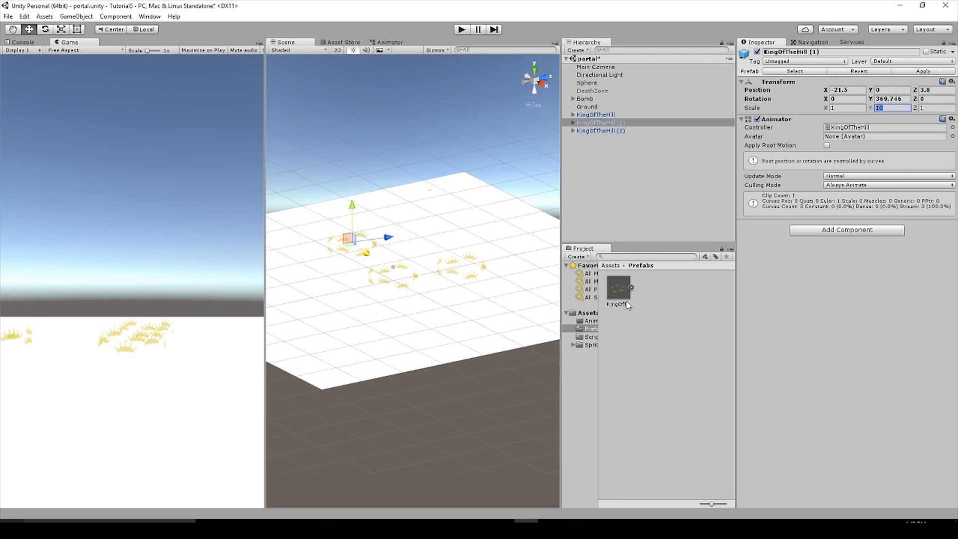
type("10")
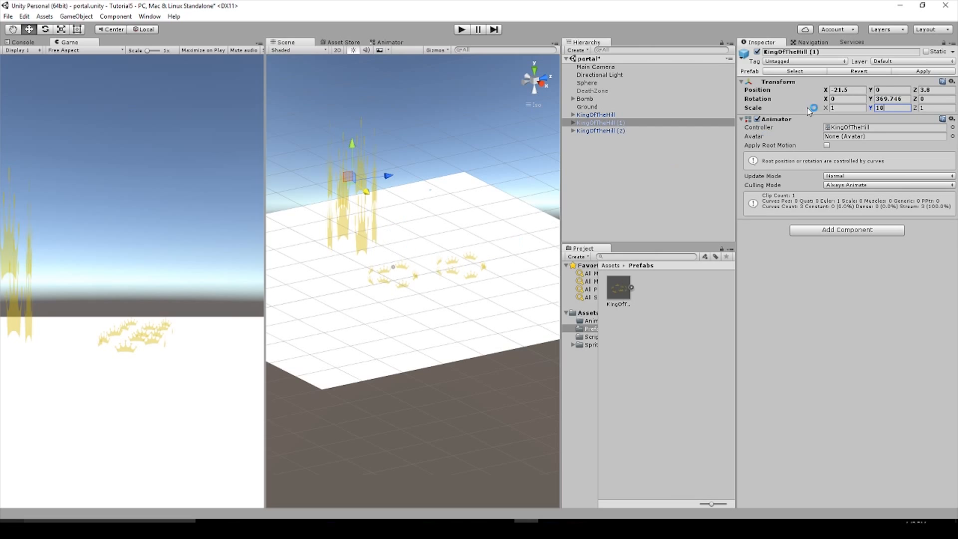
left_click(903, 72)
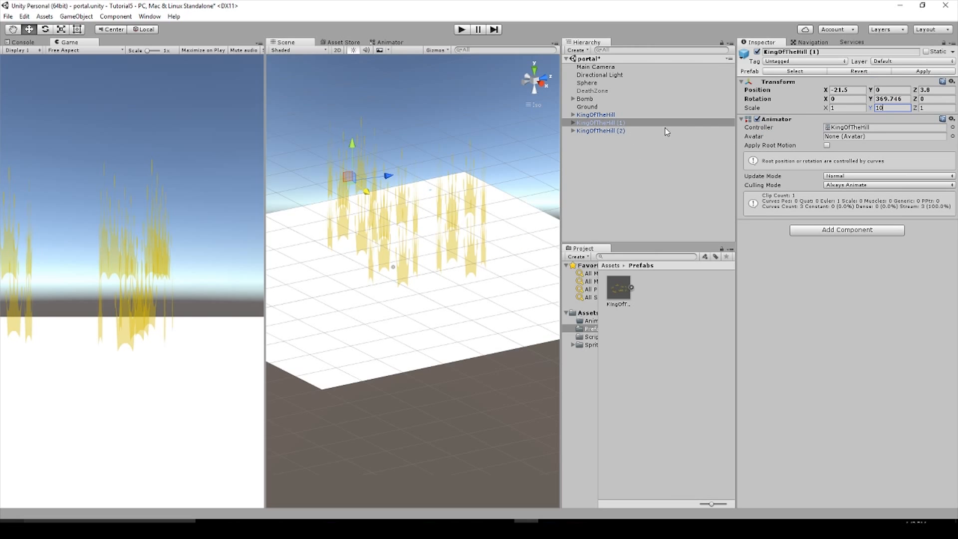
key("BackSpace")
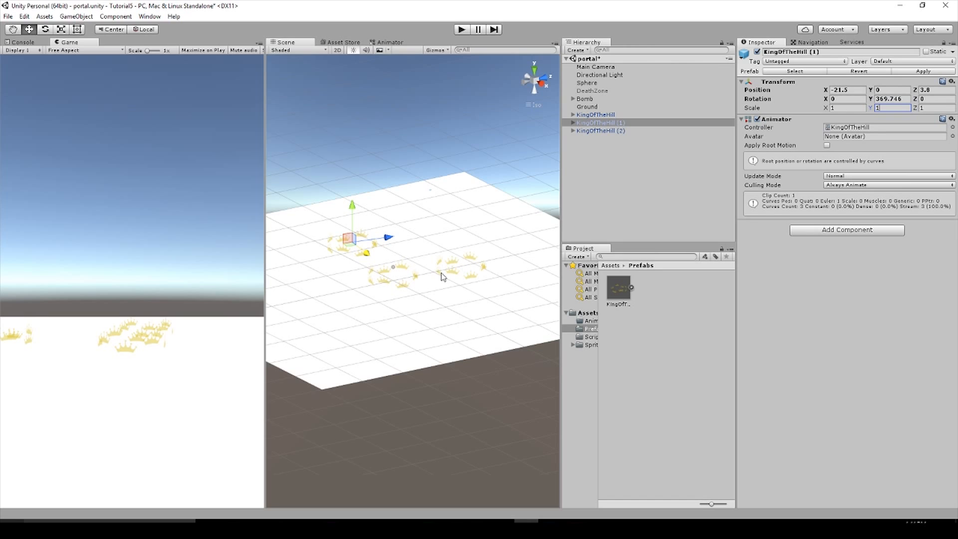
- Move KingOfTheHill (2) to about X 4, Z 22.5 and set its scale to 10 on all three axes
left_click(614, 124)
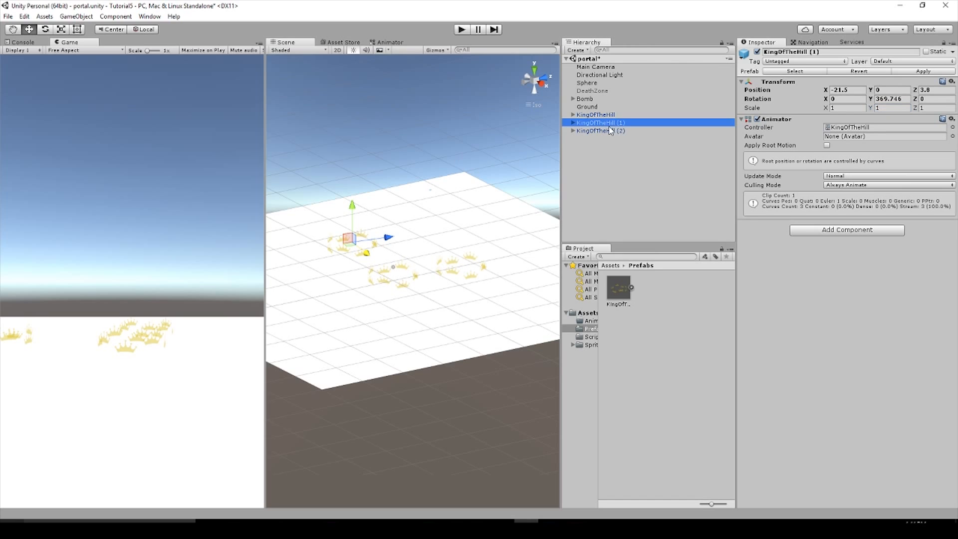
left_click(610, 131)
left_click_drag(496, 263, 529, 253)
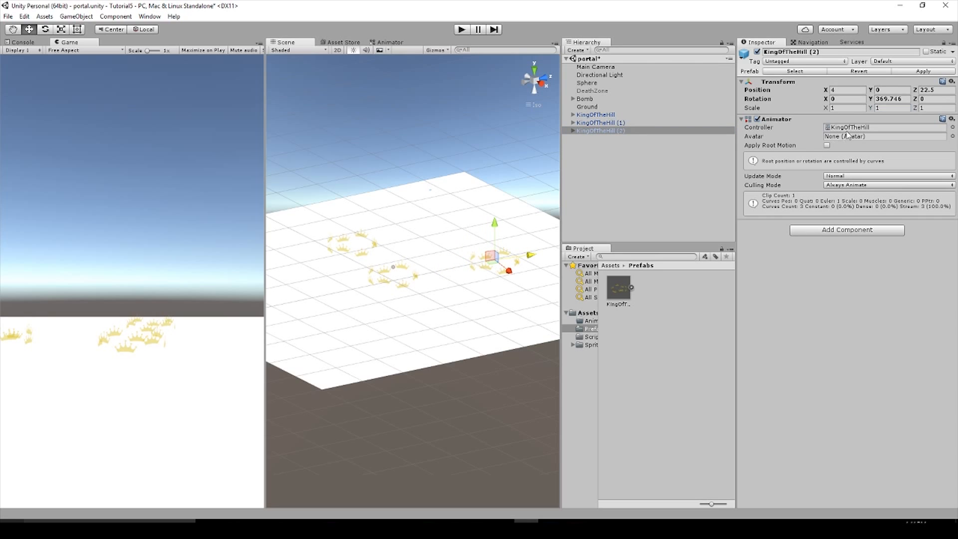
left_click(847, 109)
type("10")
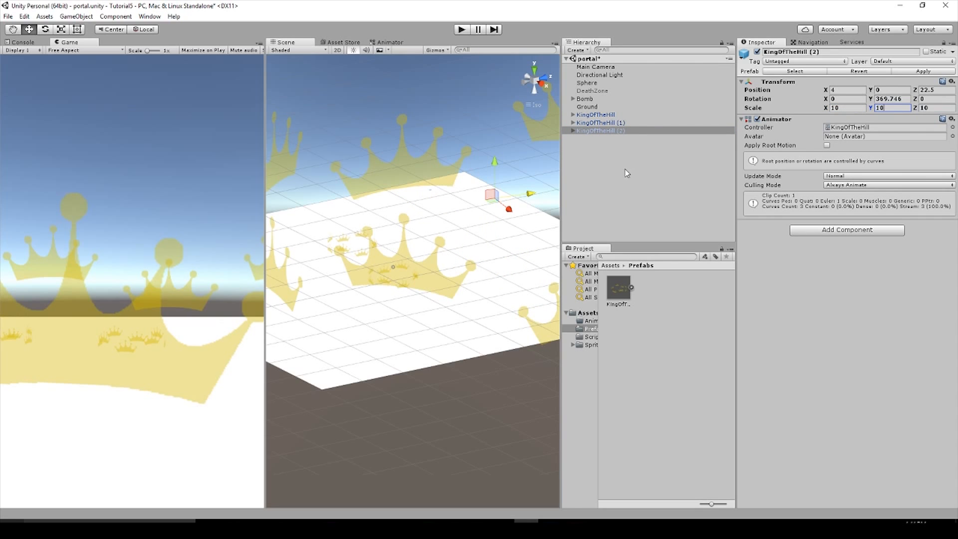
- Save the enlarged KingOfTheHill (2) as a separate prefab in the Prefabs folder
left_click(626, 131)
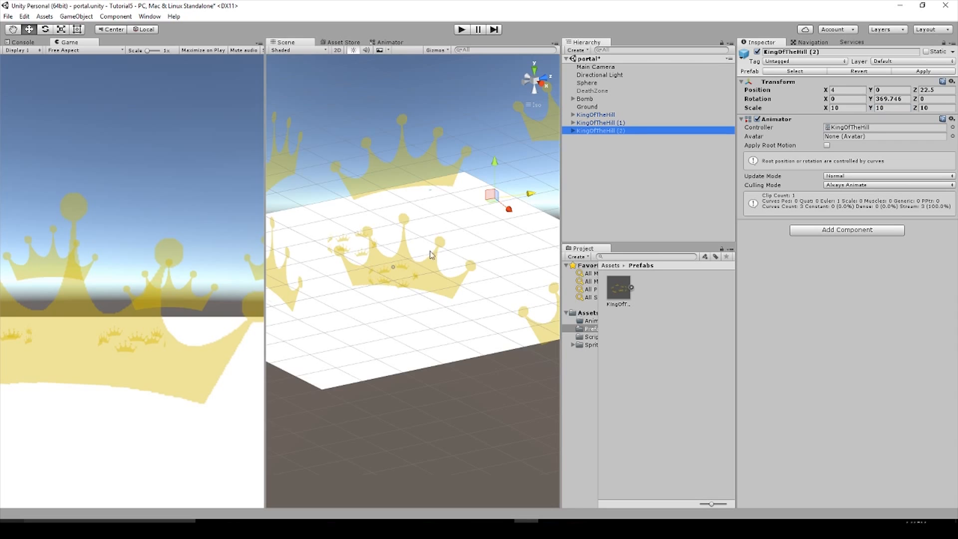
scroll(423, 259, "down", 5)
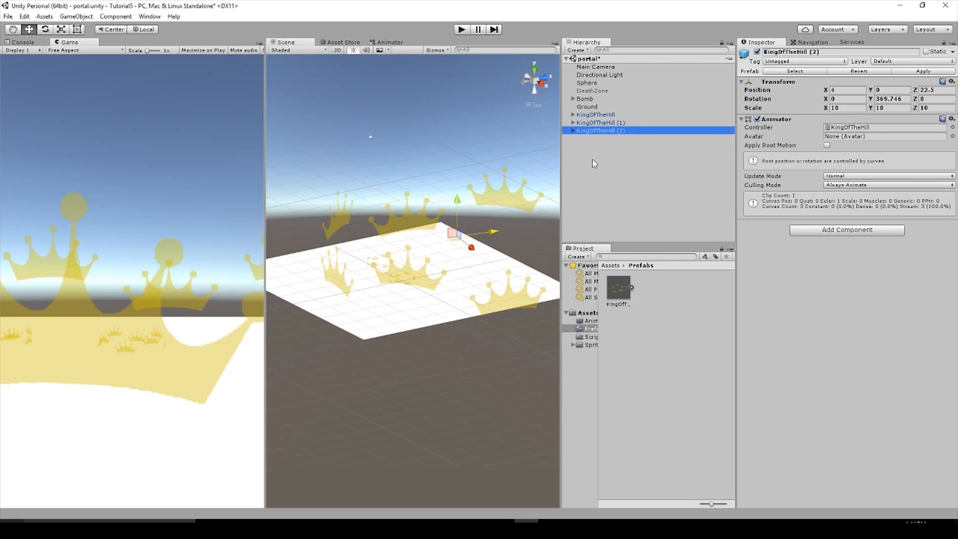
left_click_drag(599, 131, 653, 298)
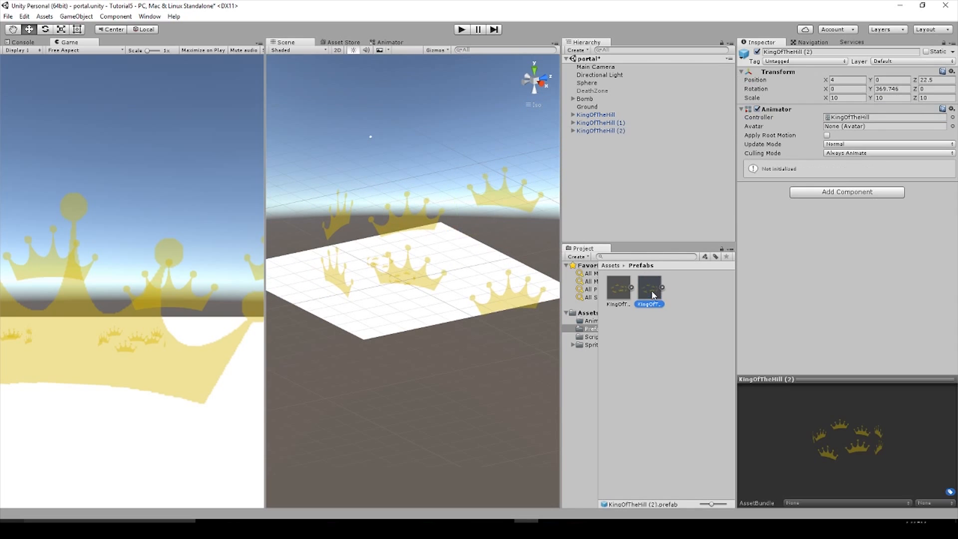
- Rename the new prefab as KingOfTheHill big
right_click(654, 306)
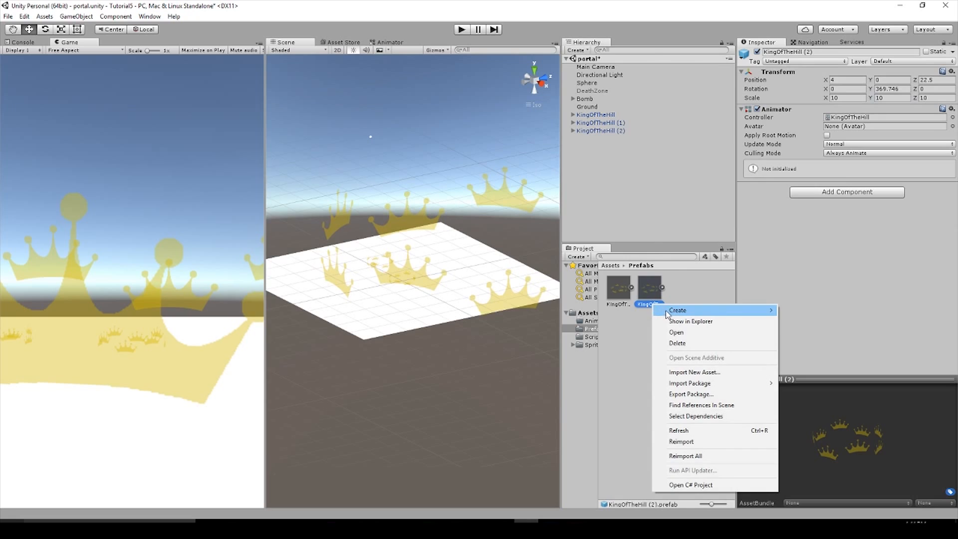
left_click(654, 304)
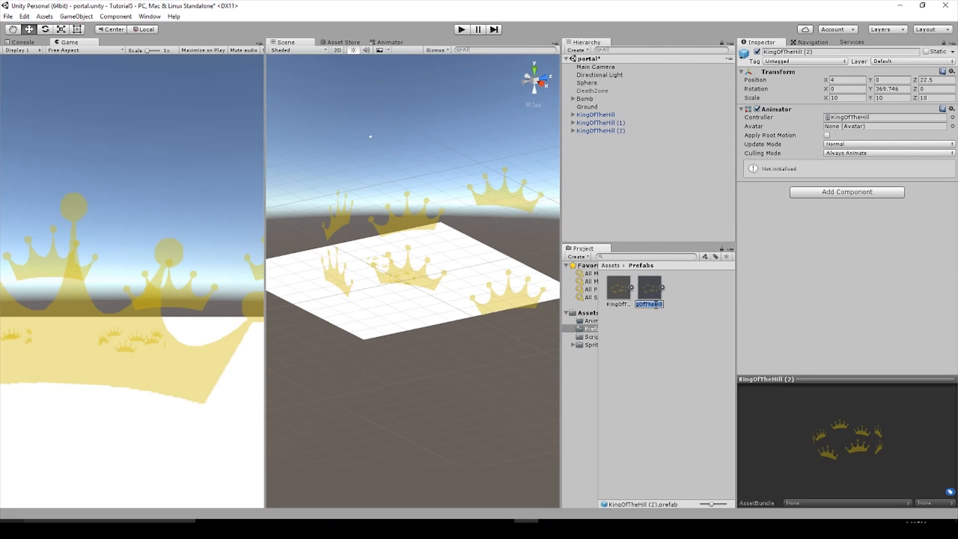
key("Right")
key("BackSpace")
key("BackSpace")
key("BackSpace")
key("BackSpace")
type("Big")
key("Return")
- Add another KingOfTheHill big instance to the scene and move it to about X -3, Y -18.4, Z -17.4
left_click_drag(650, 288, 606, 166)
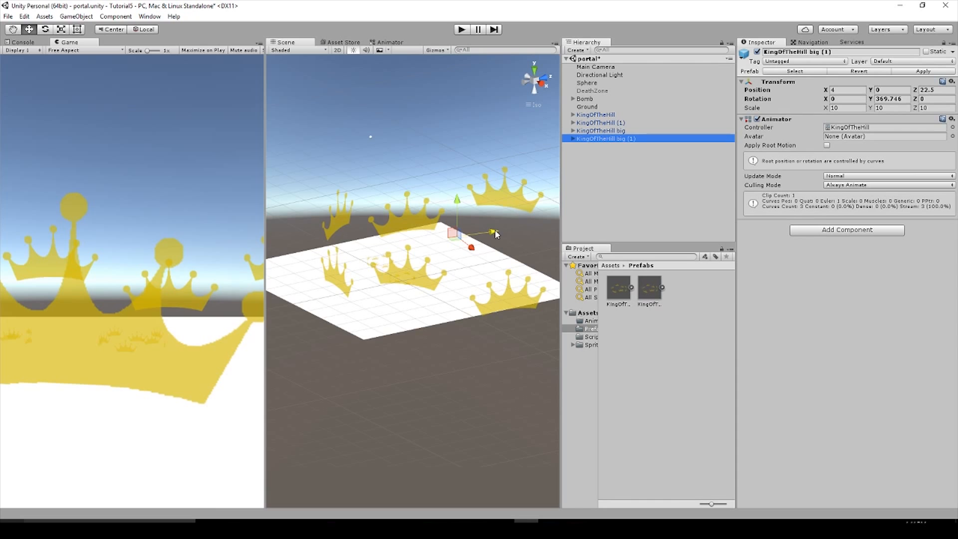
left_click_drag(497, 234, 400, 249)
scroll(443, 279, "down", 4)
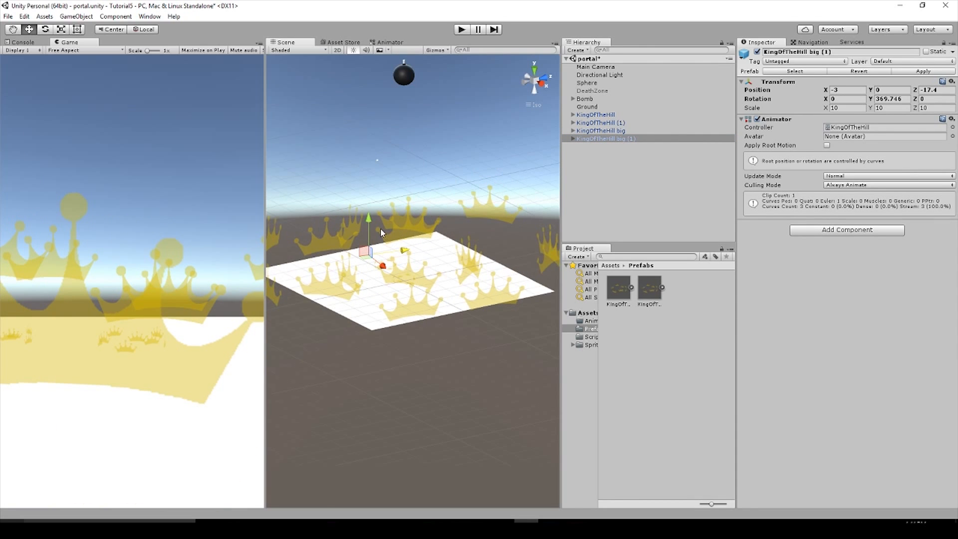
scroll(381, 230, "up", 6)
left_click_drag(356, 215, 385, 267)
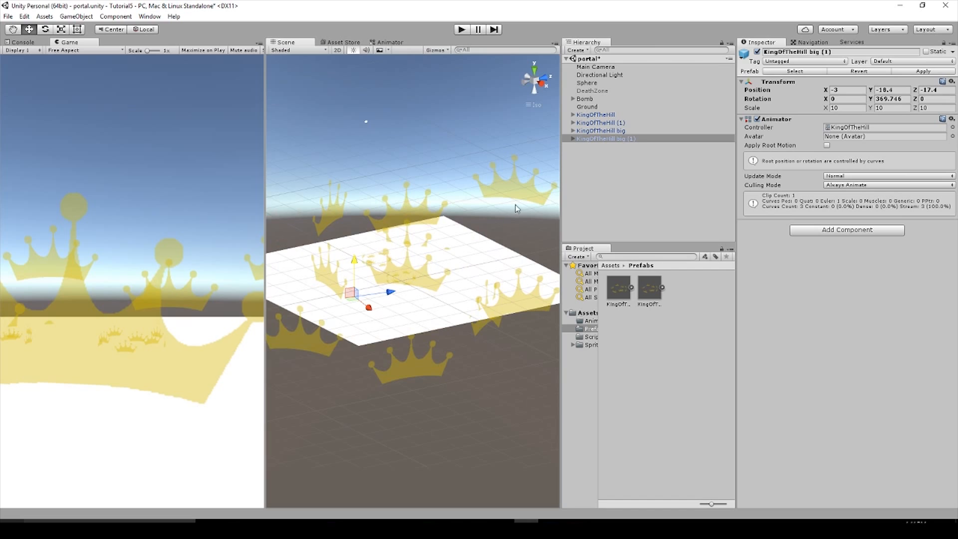
- Delete both KingOfTheHill big instances from the scene and leave nothing selected
left_click(604, 131)
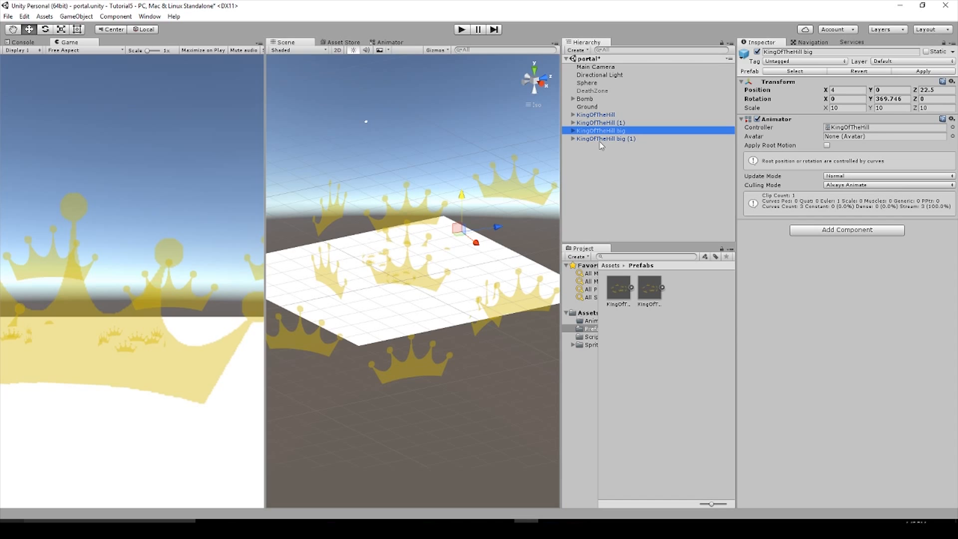
left_click(599, 140)
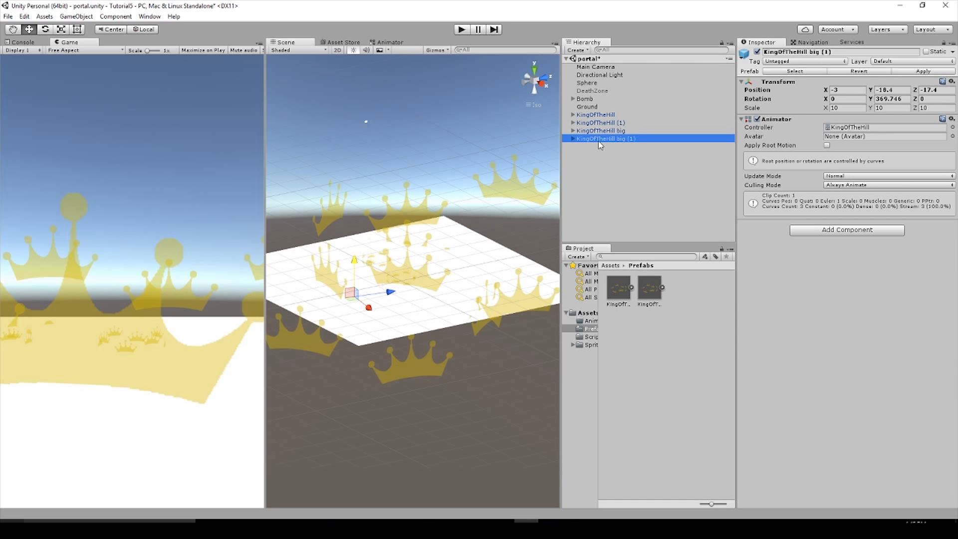
key("Delete")
left_click(608, 131)
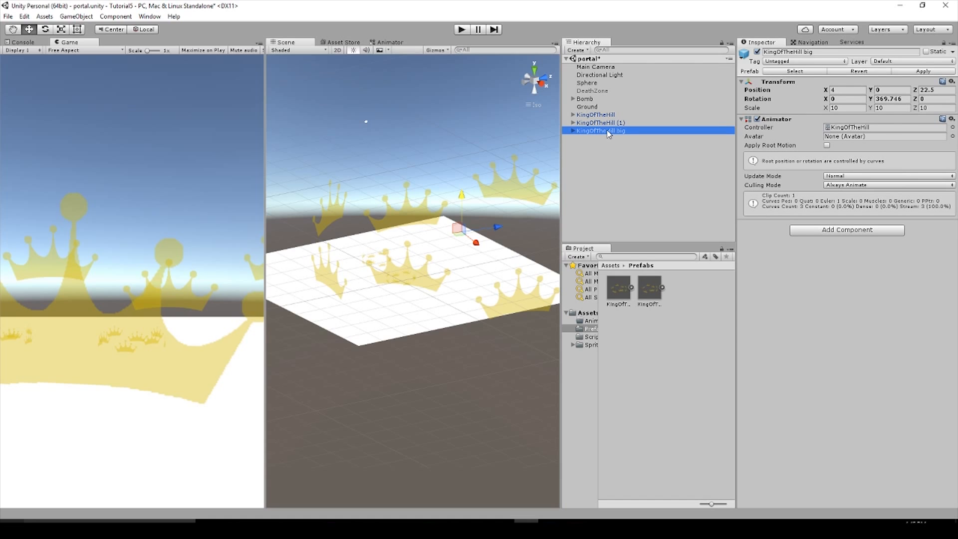
key("Delete")
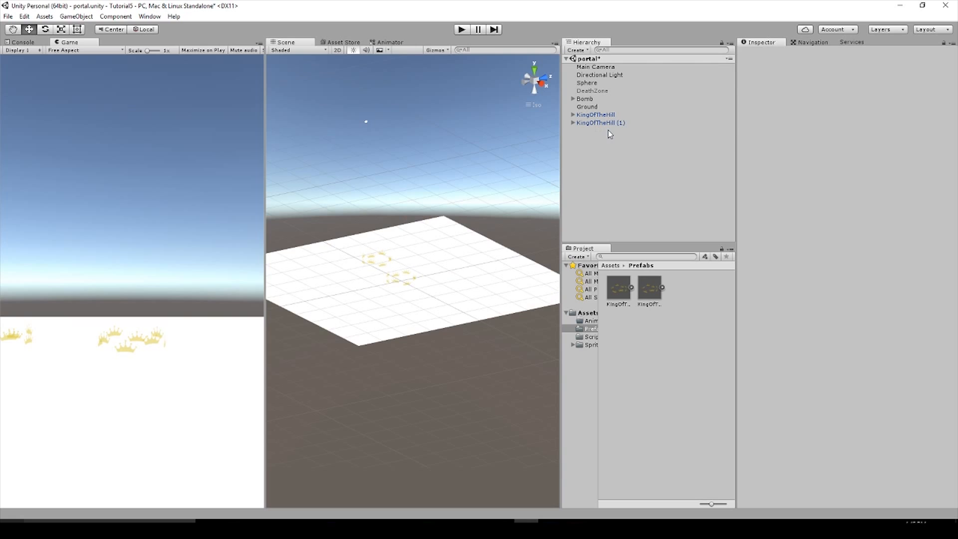
left_click(600, 123)
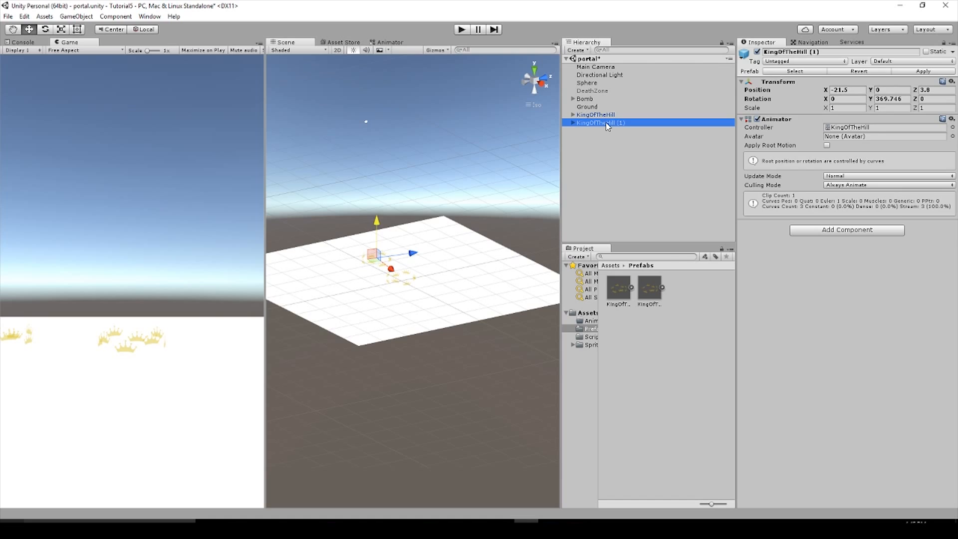
left_click(521, 136)
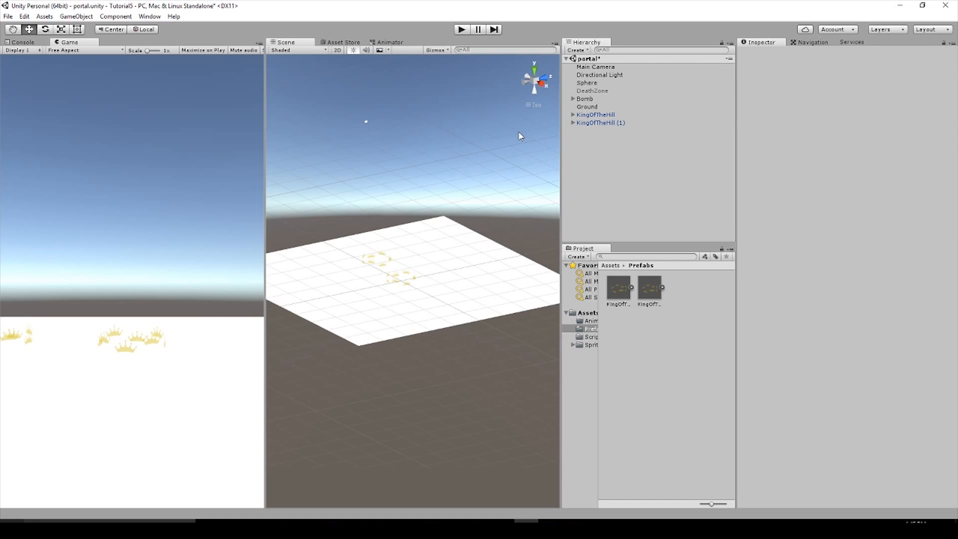